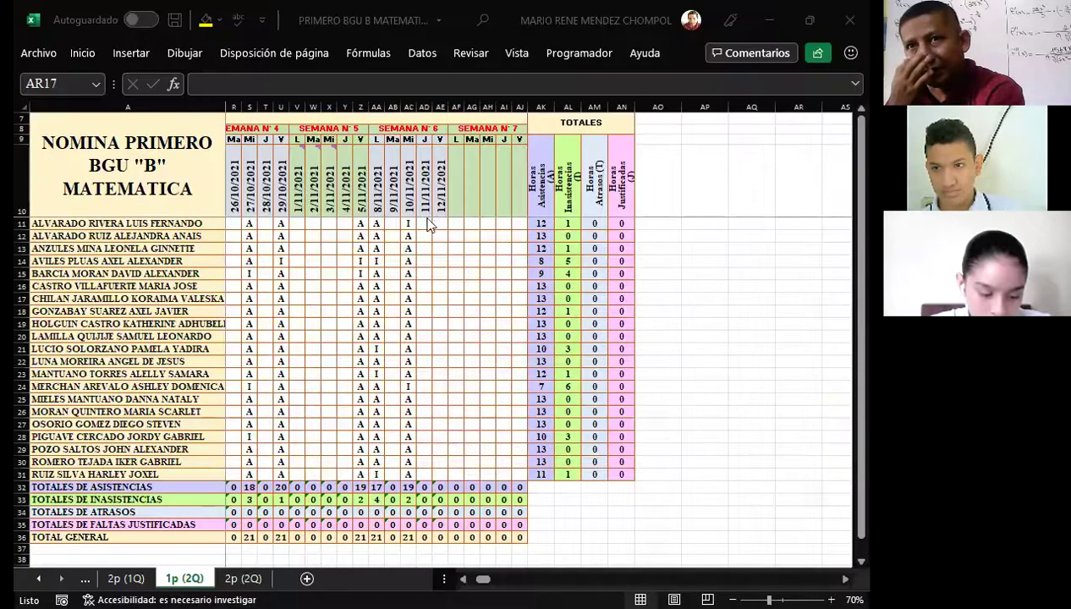
left_click(439, 222)
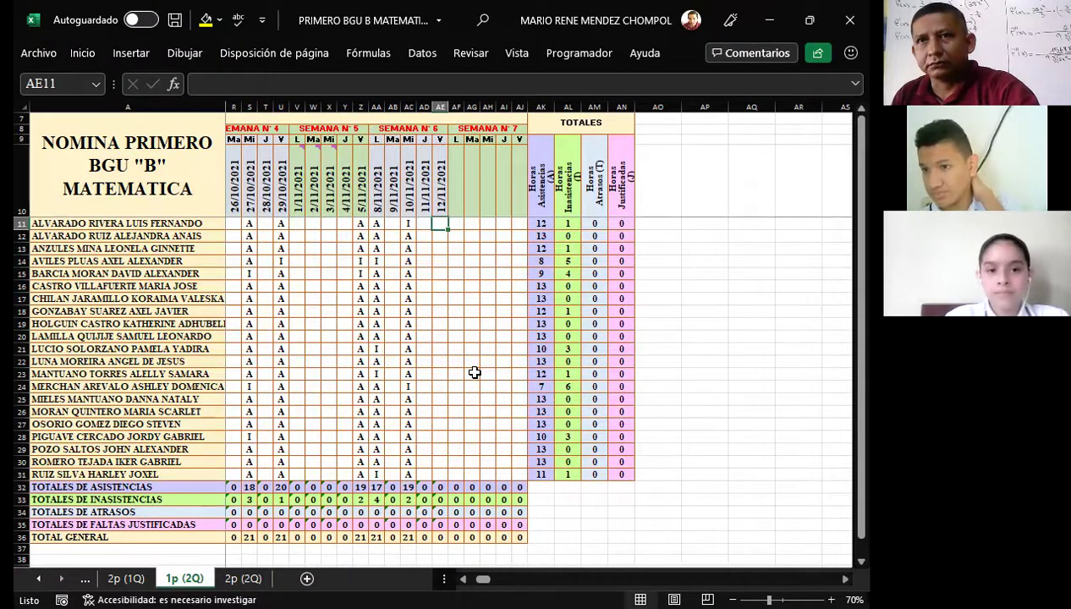
type("a")
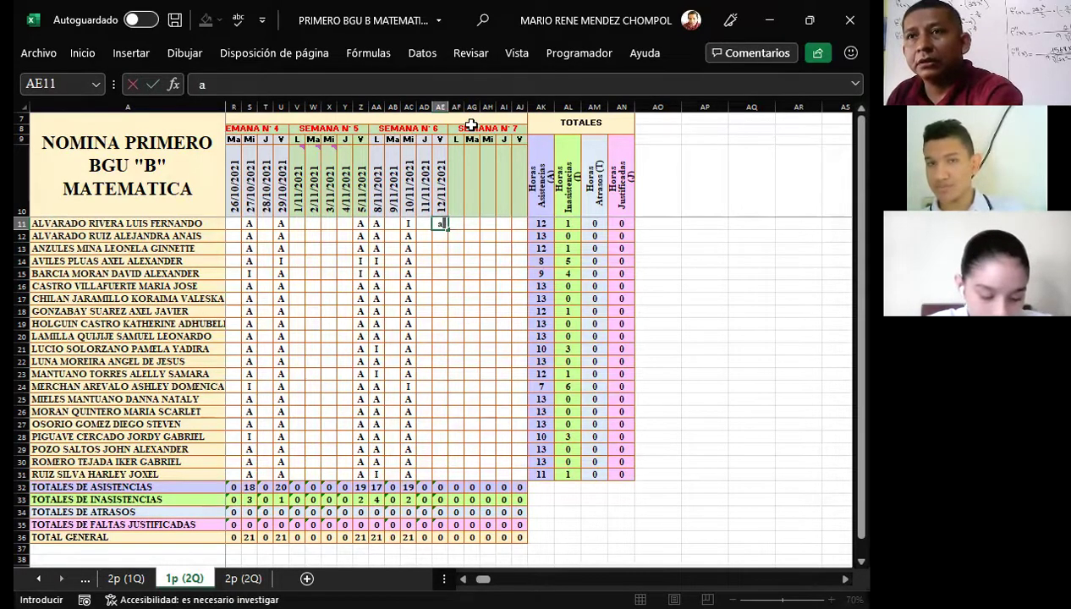
key("BackSpace")
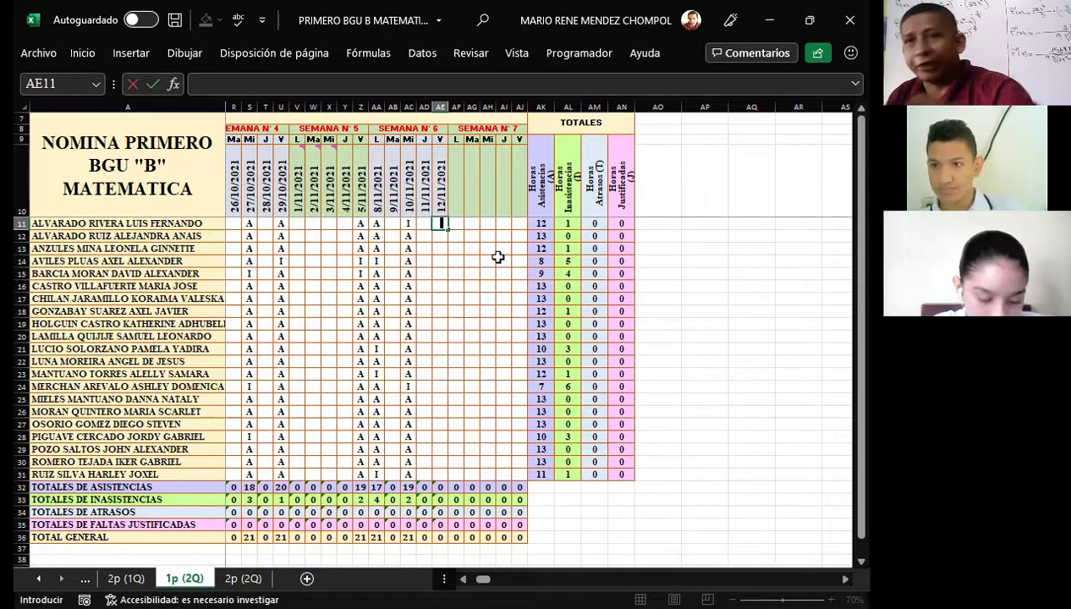
- Change the first student's attendance mark for 10/11/2021 in row 11 to J
key("Left")
key("Left")
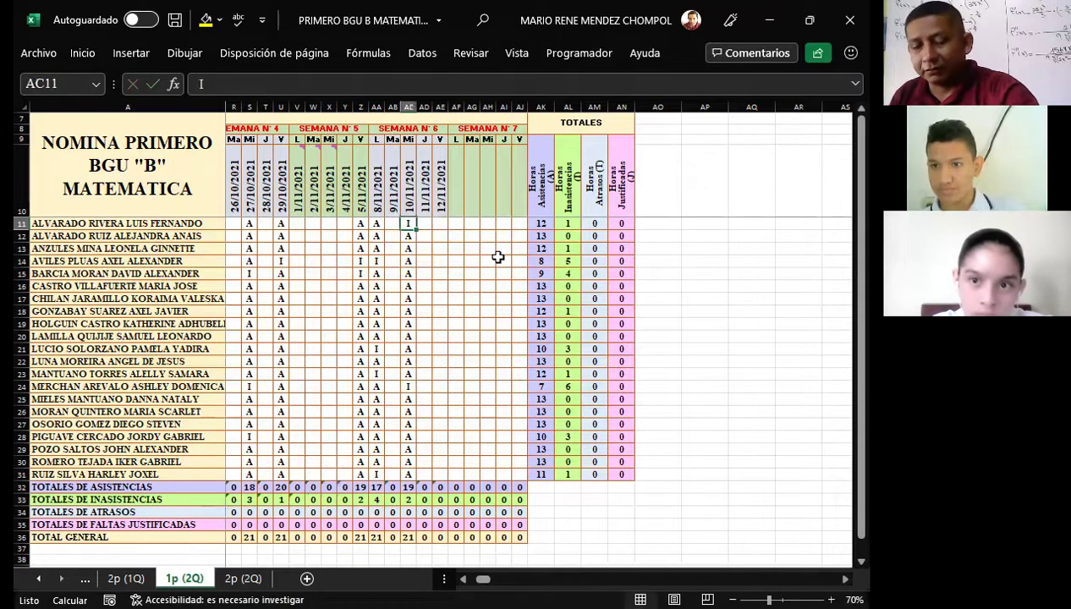
type("J")
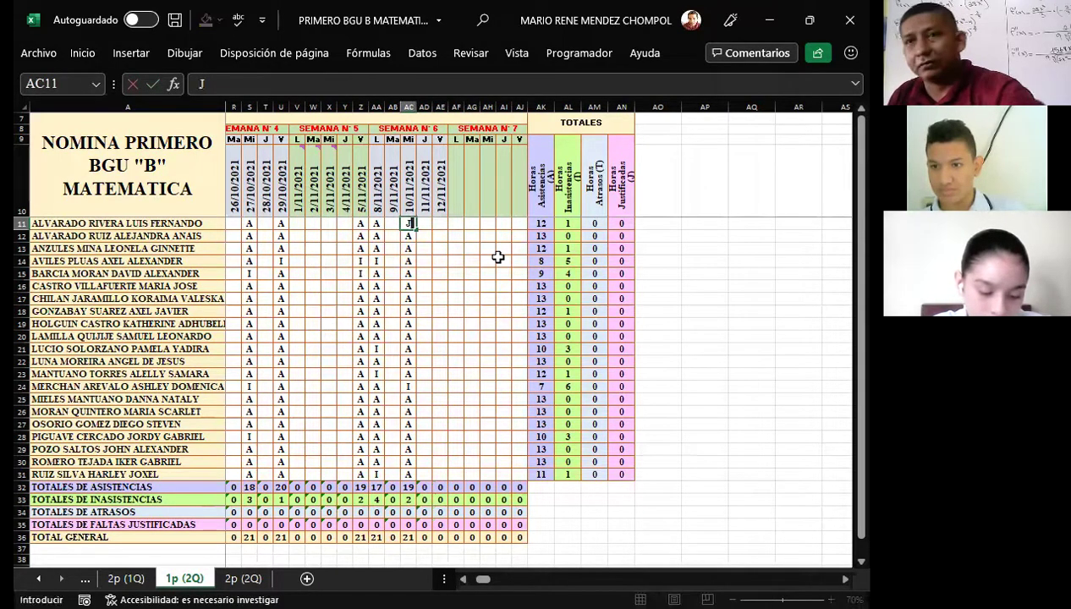
key("Right")
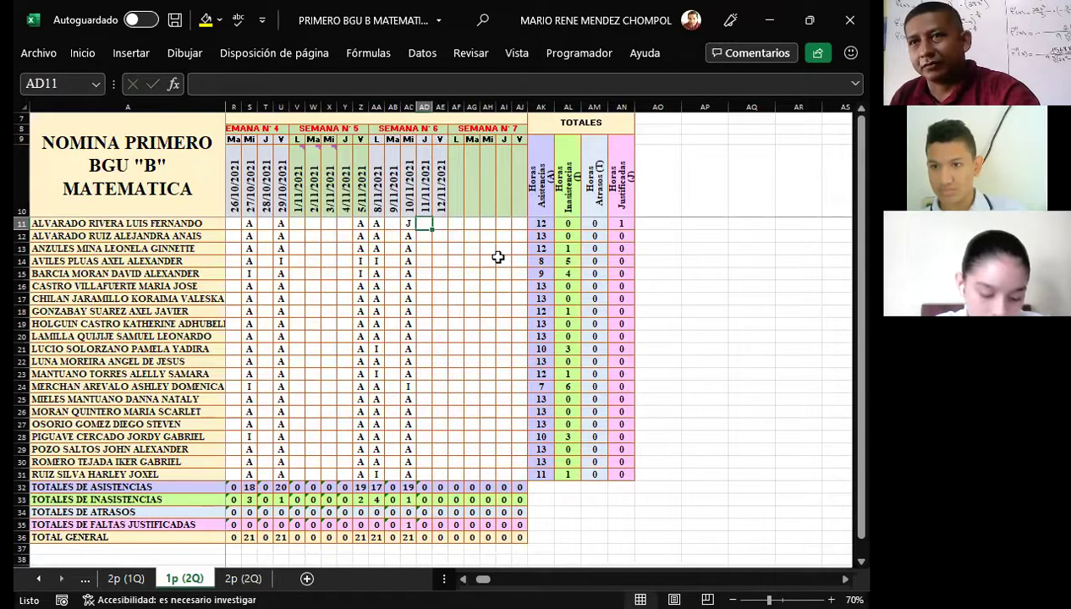
- Mark the students in rows 11 to 14 as A for 12/11/2021 in column AE
key("Right")
type("A")
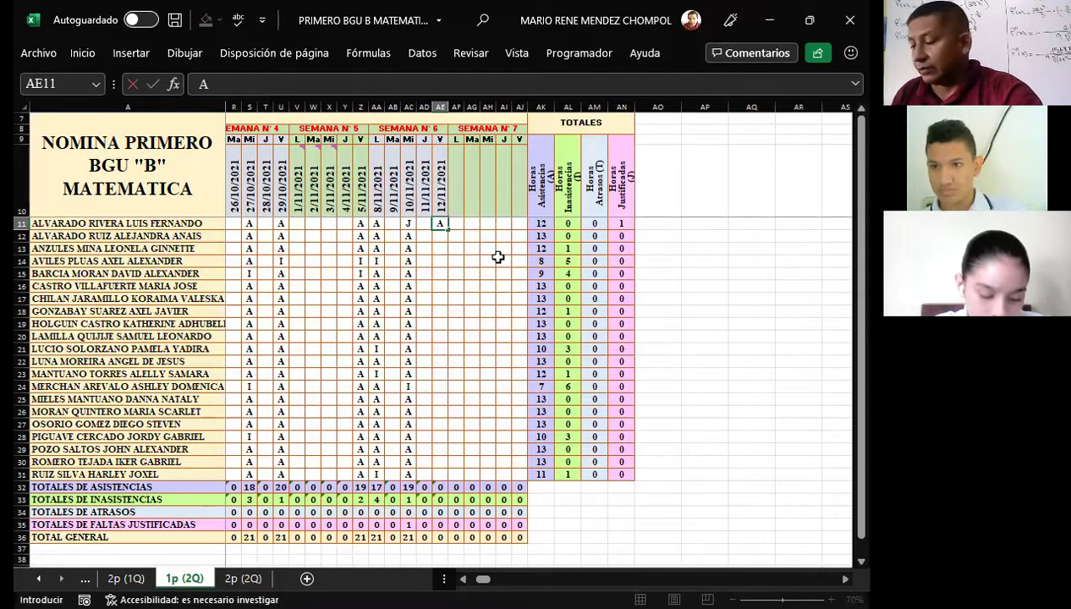
key("Return")
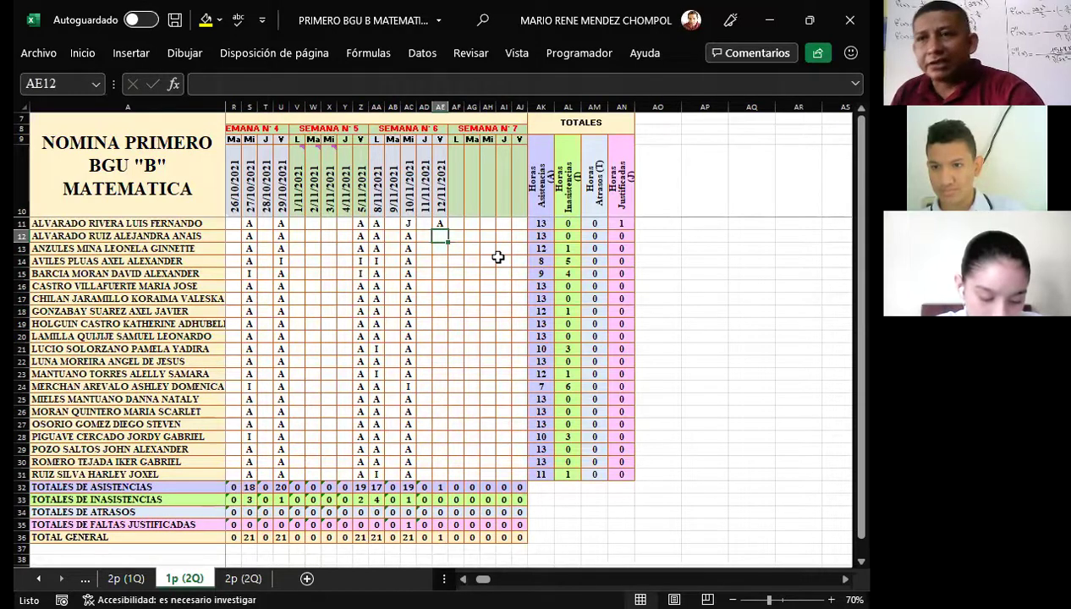
type("A")
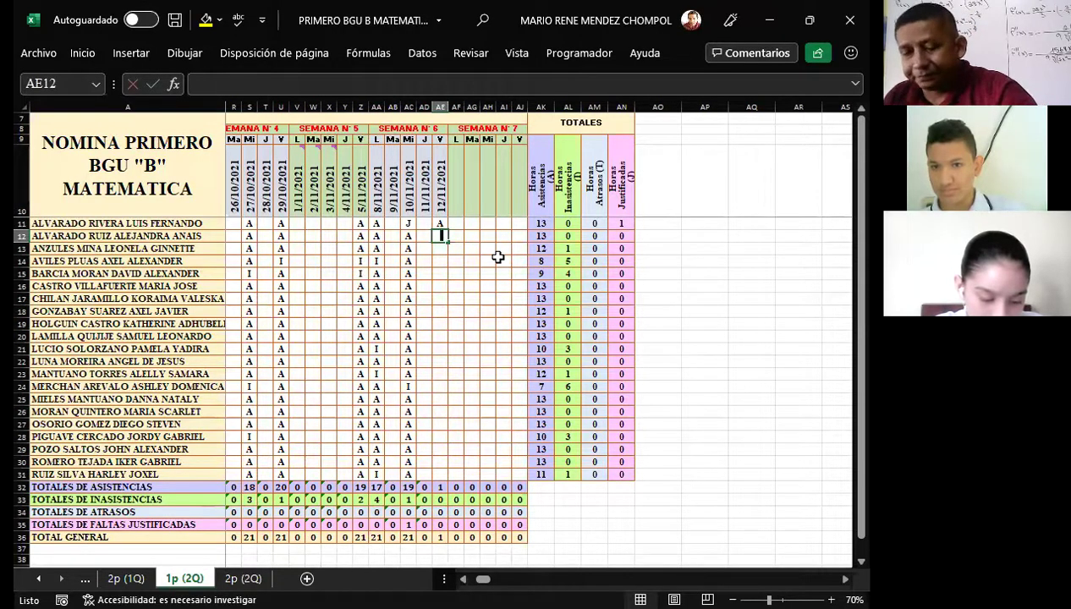
key("Return")
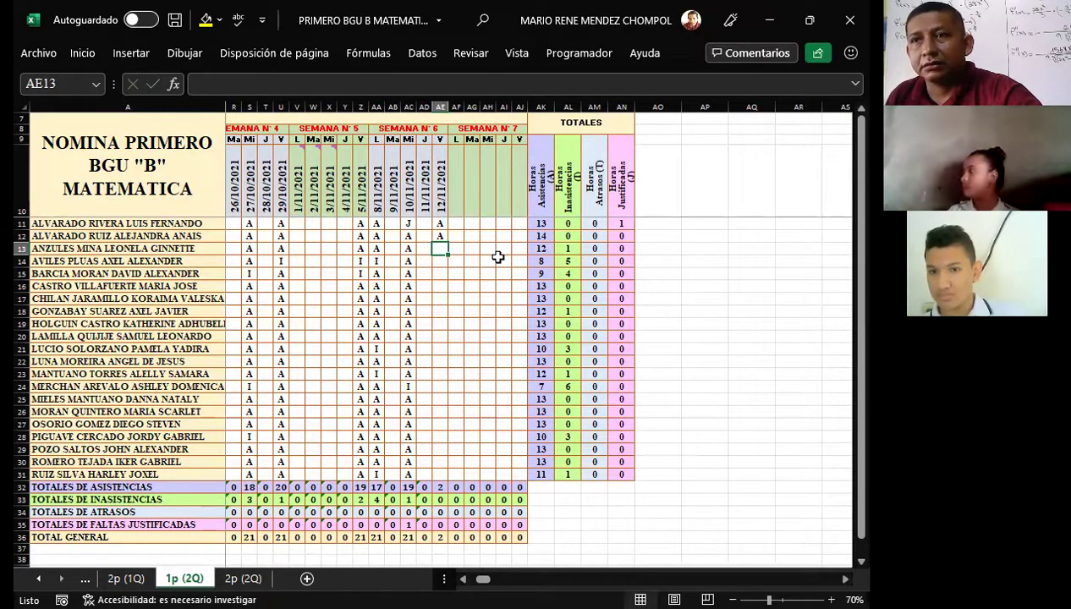
type("A")
key("Return")
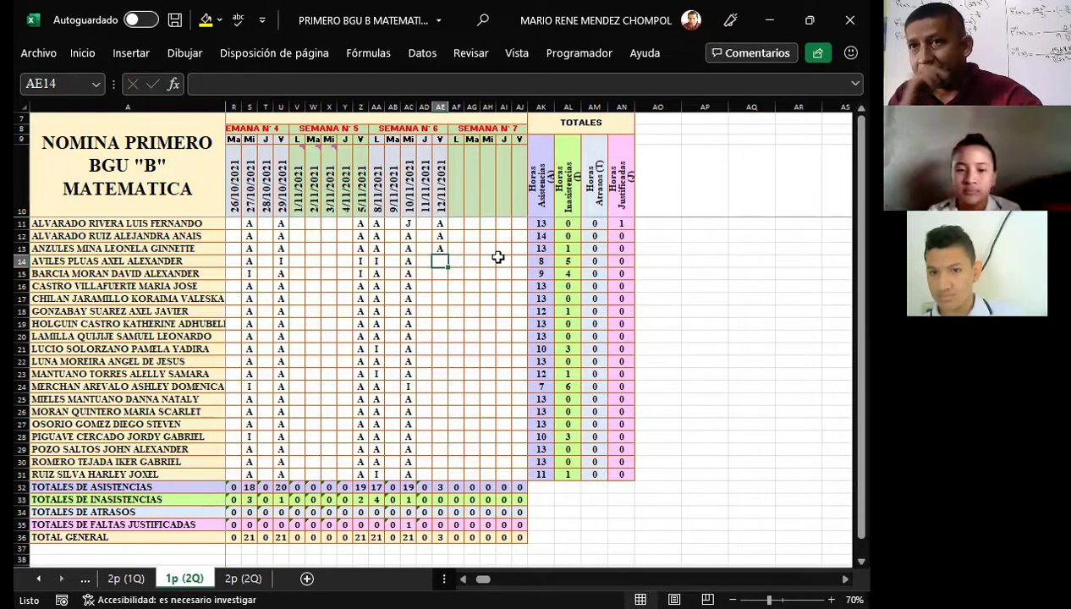
type("A")
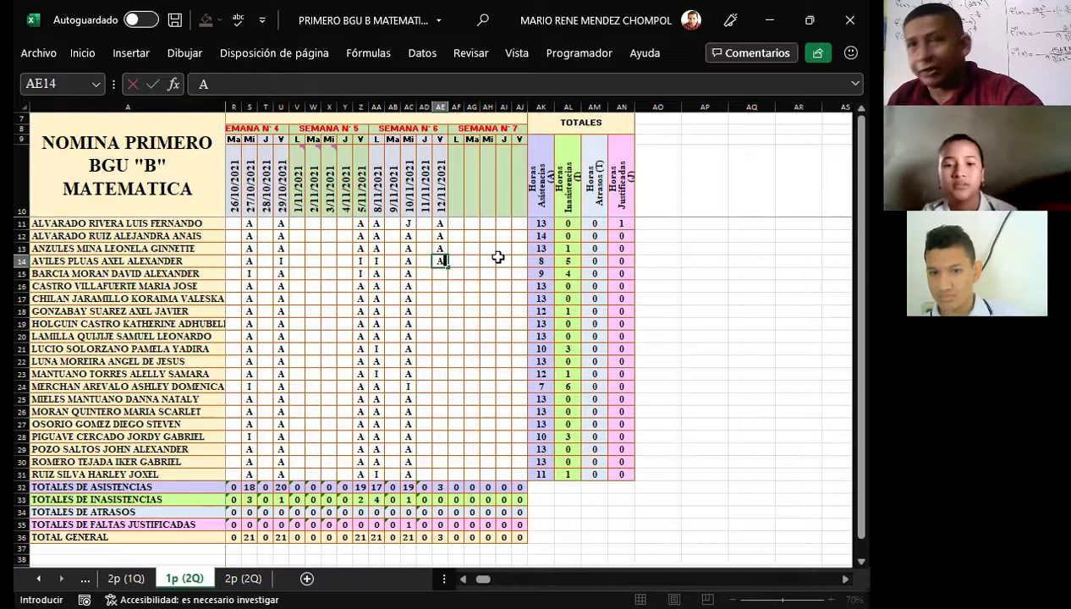
key("Return")
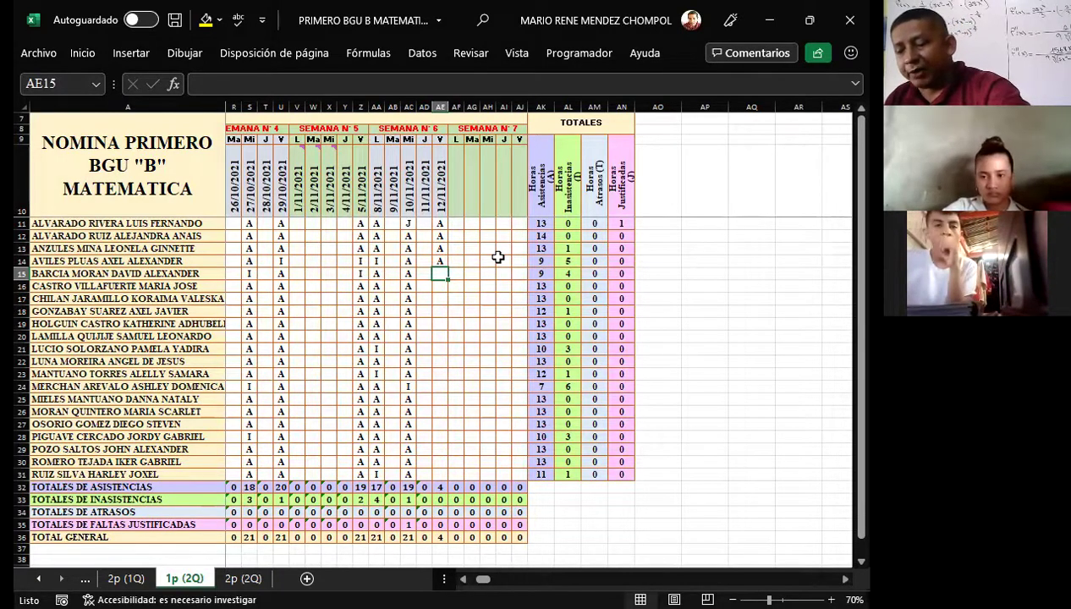
- Enter the 12/11/2021 attendance marks for rows 15 to 18: I in rows 15 and 18, A in rows 16 and 17
type("I")
key("Return")
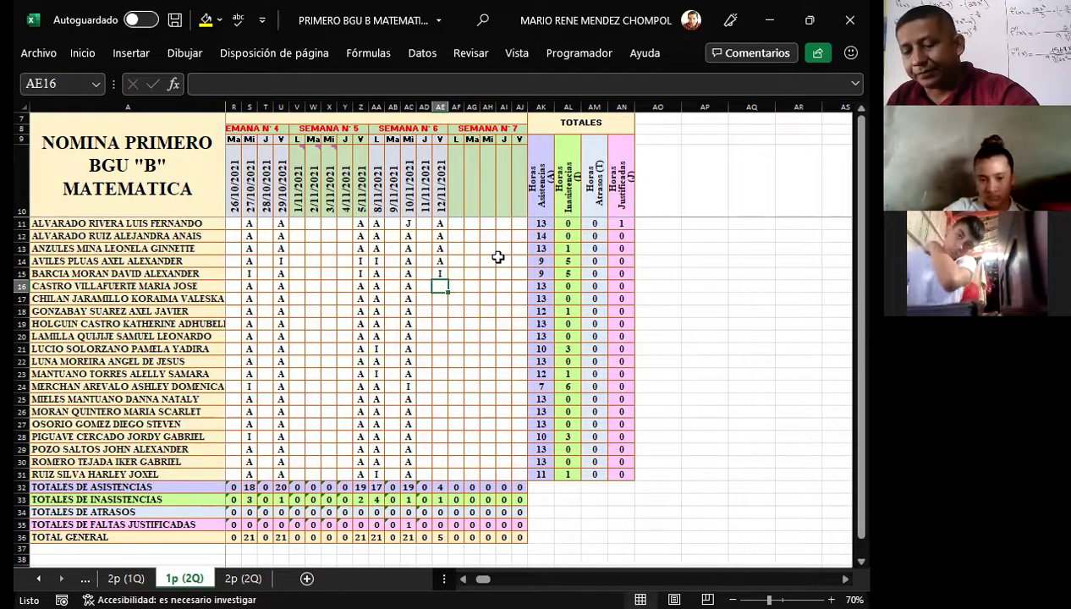
type("A")
key("Return")
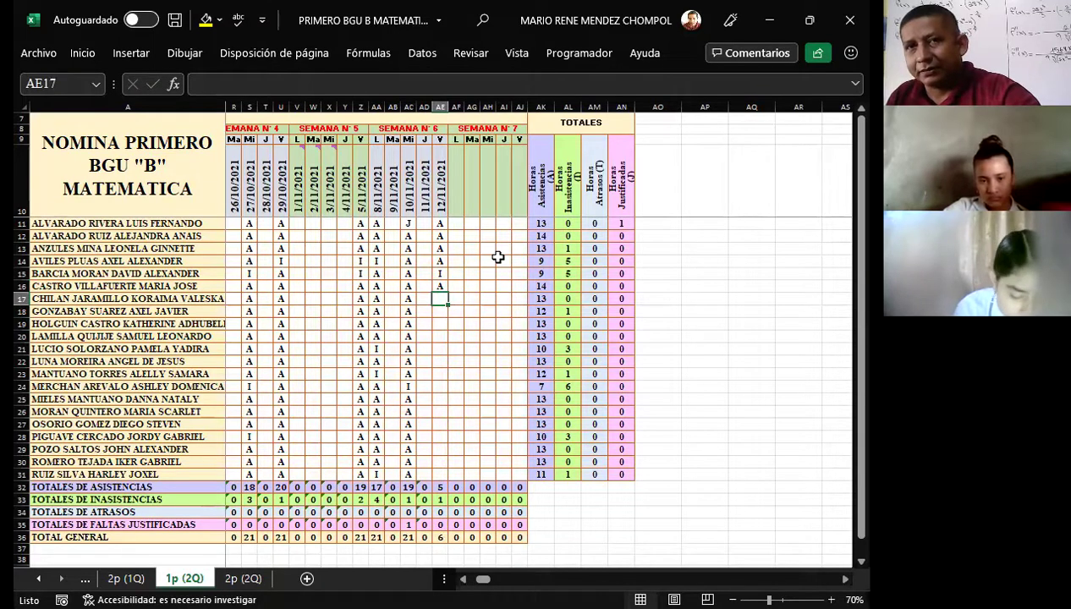
type("A")
key("Return")
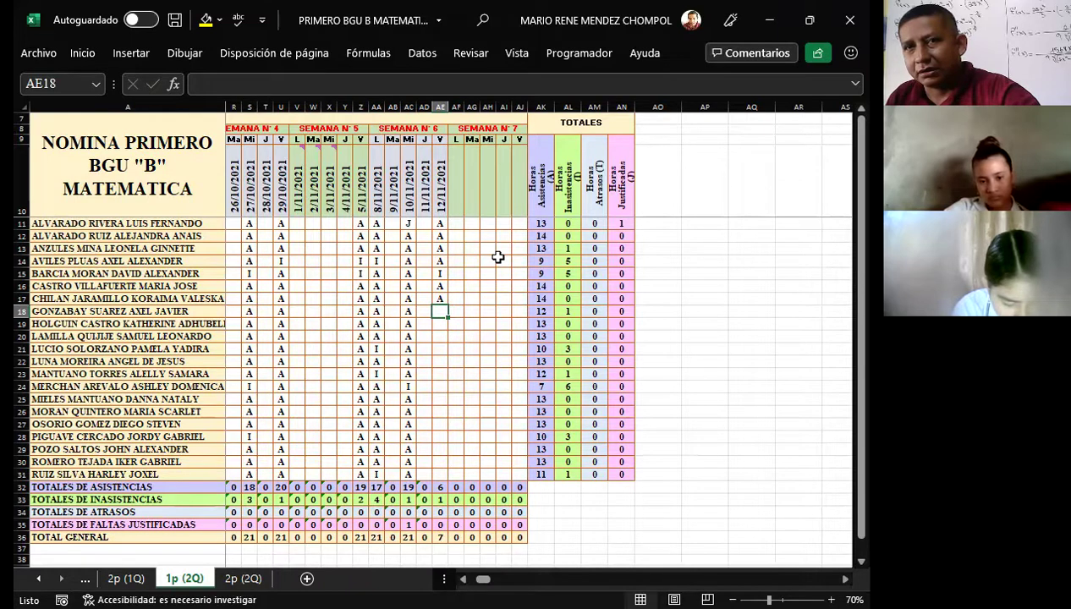
type("I")
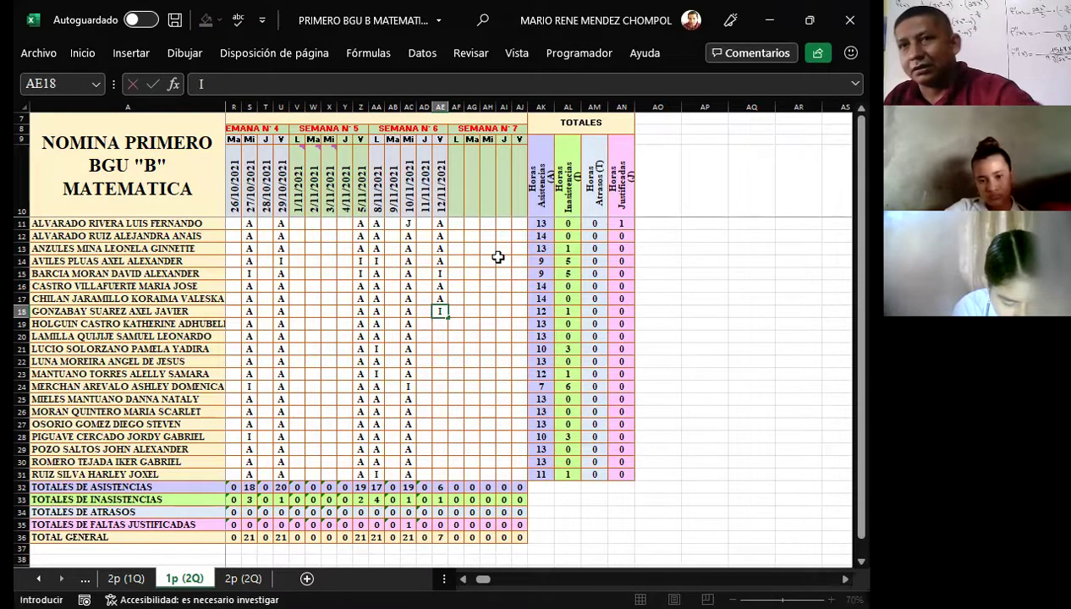
key("Return")
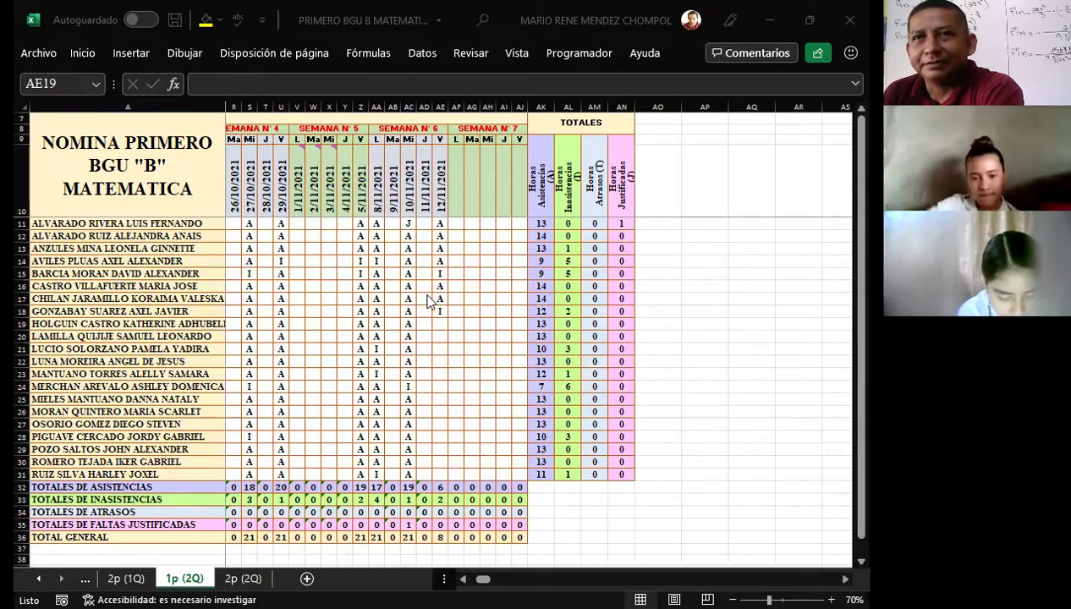
- Mark the row 19 student as A for 12/11/2021 and correct the row 18 mark to A
left_click(441, 329)
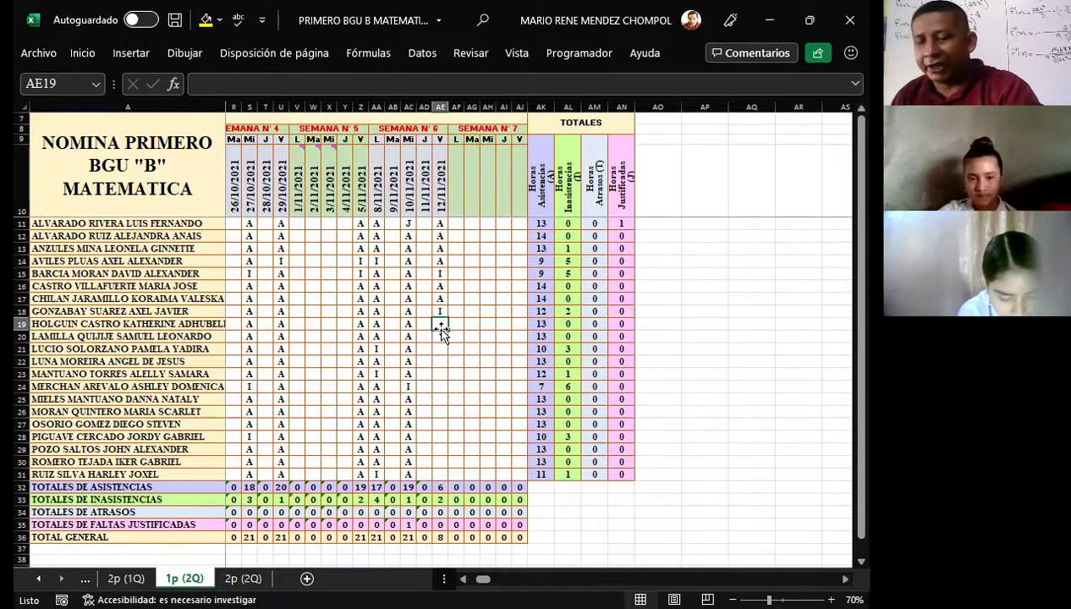
type("A")
key("Up")
type("A")
key("Return")
key("Return")
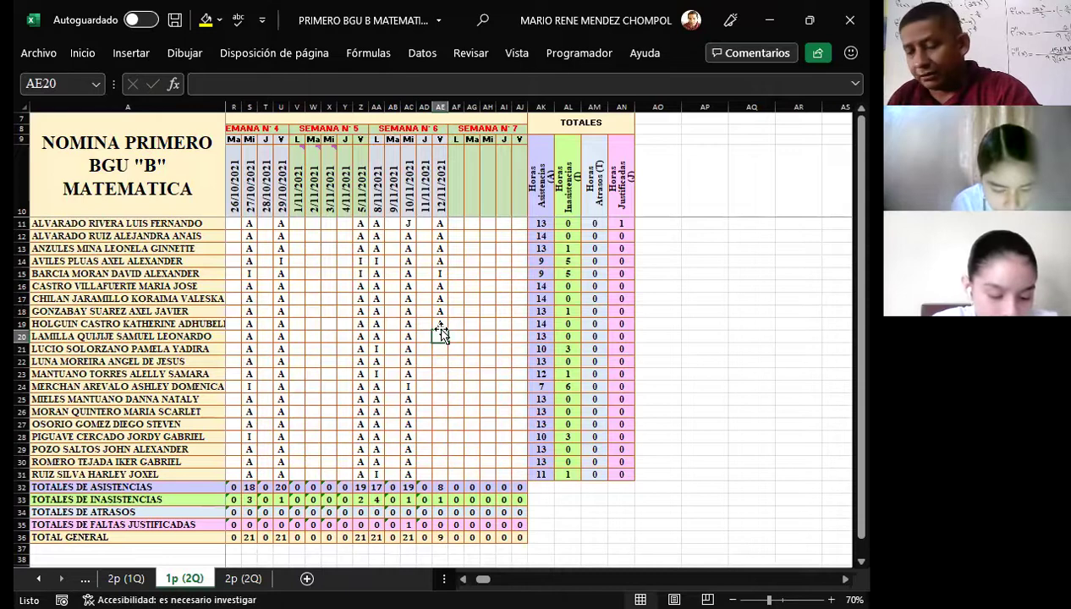
- Enter the 12/11/2021 marks for rows 20 to 24: I in row 21 and A in the other four rows
type("A")
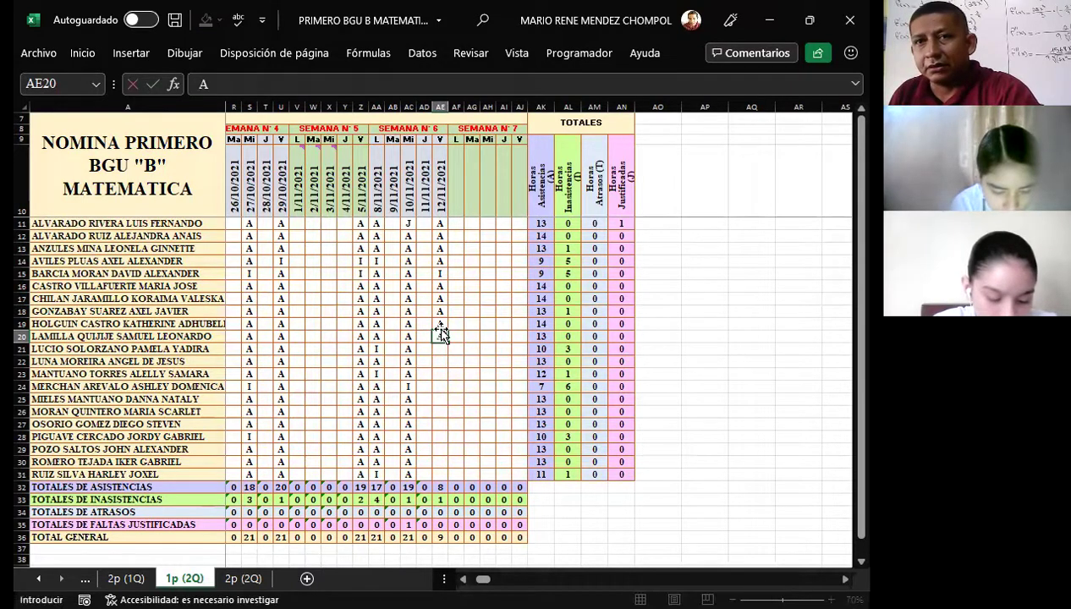
key("Return")
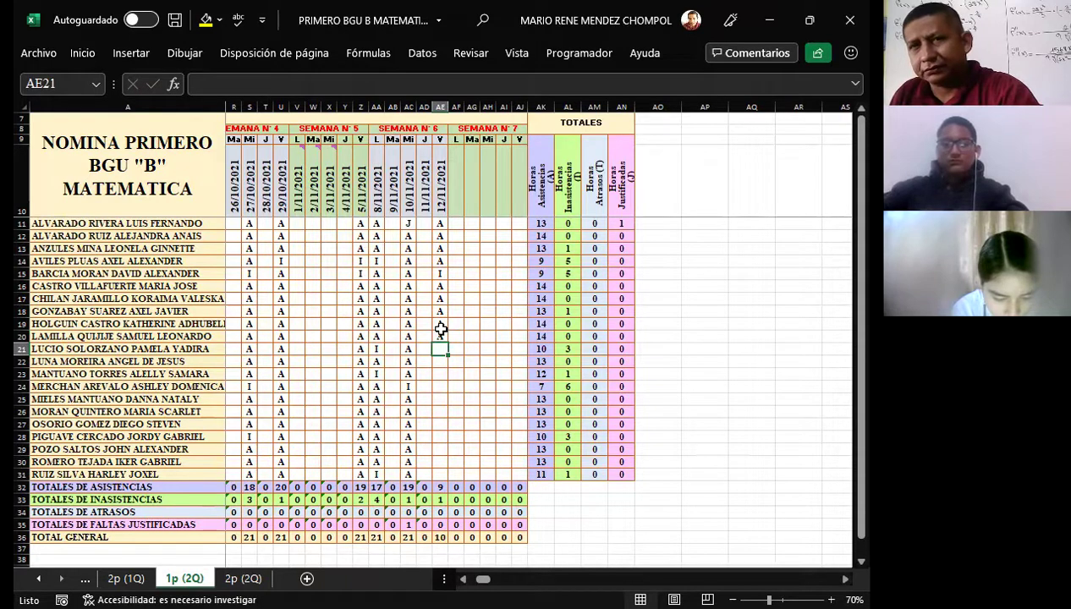
type("I")
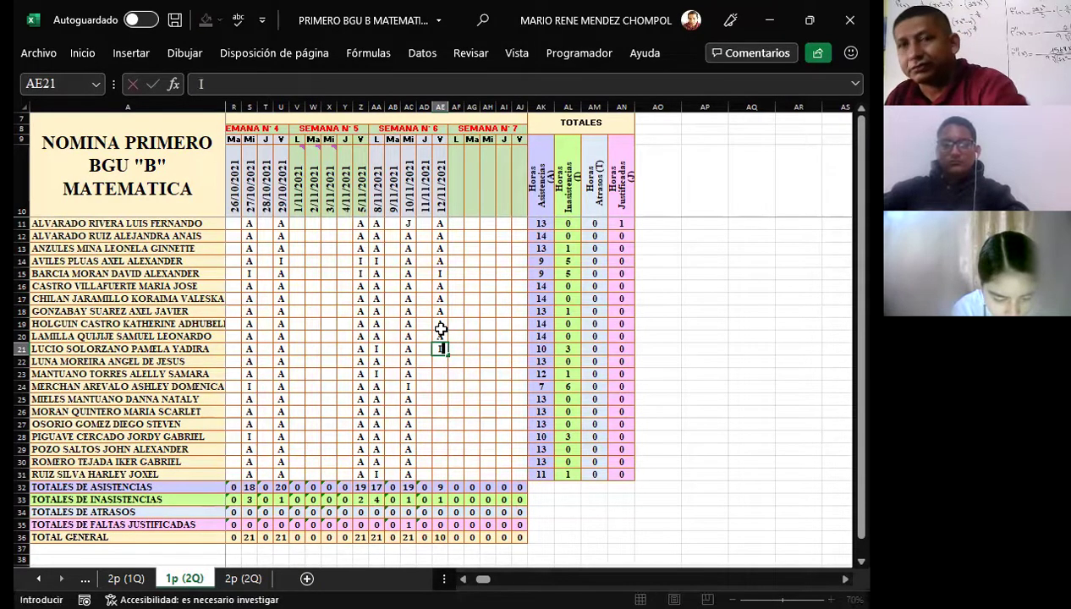
key("Return")
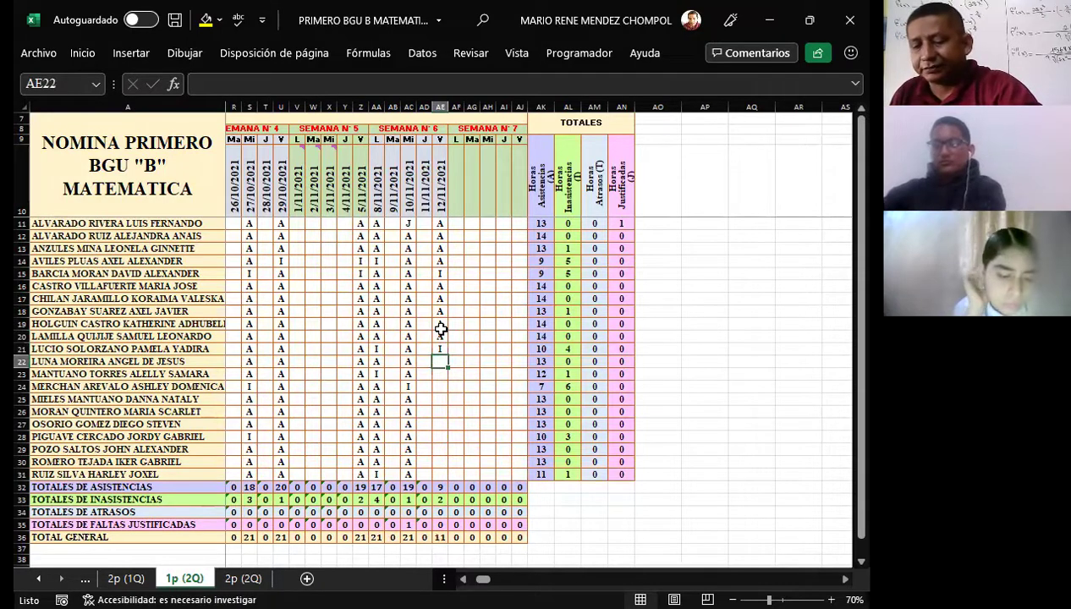
type("A")
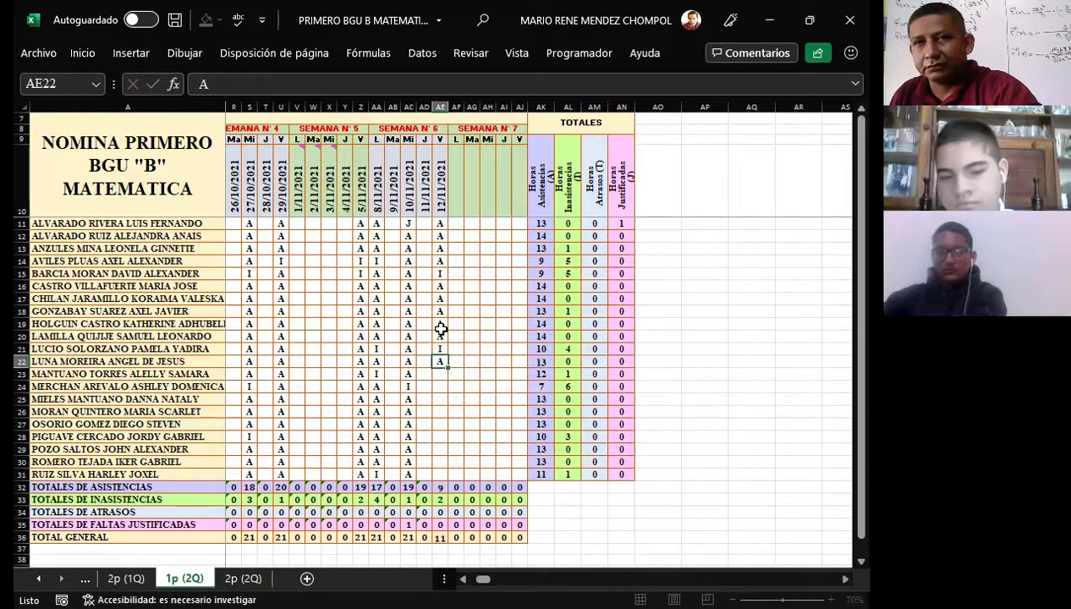
key("Return")
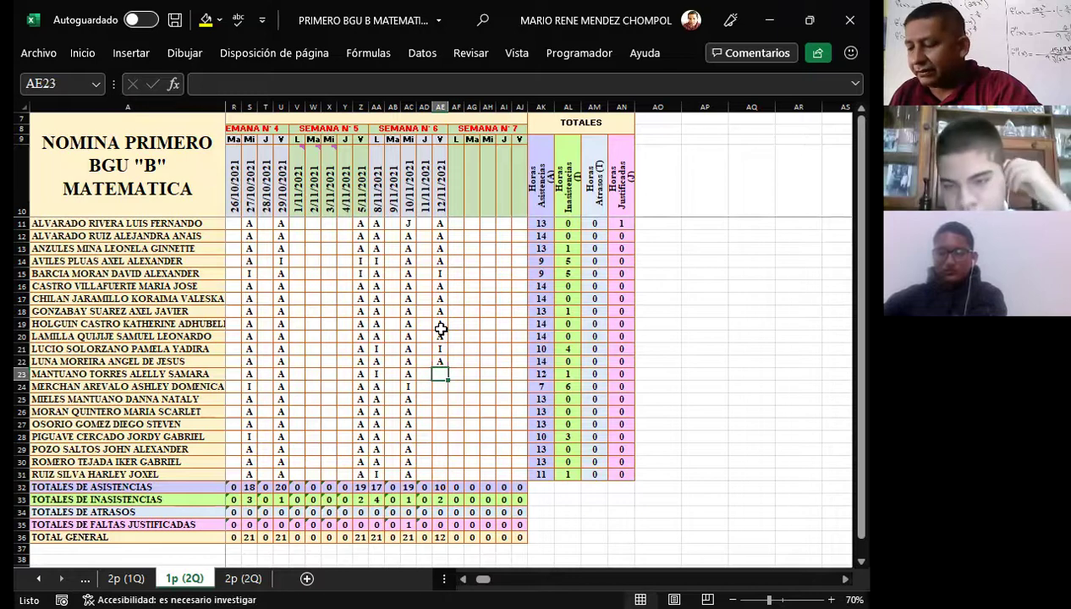
type("A")
key("Return")
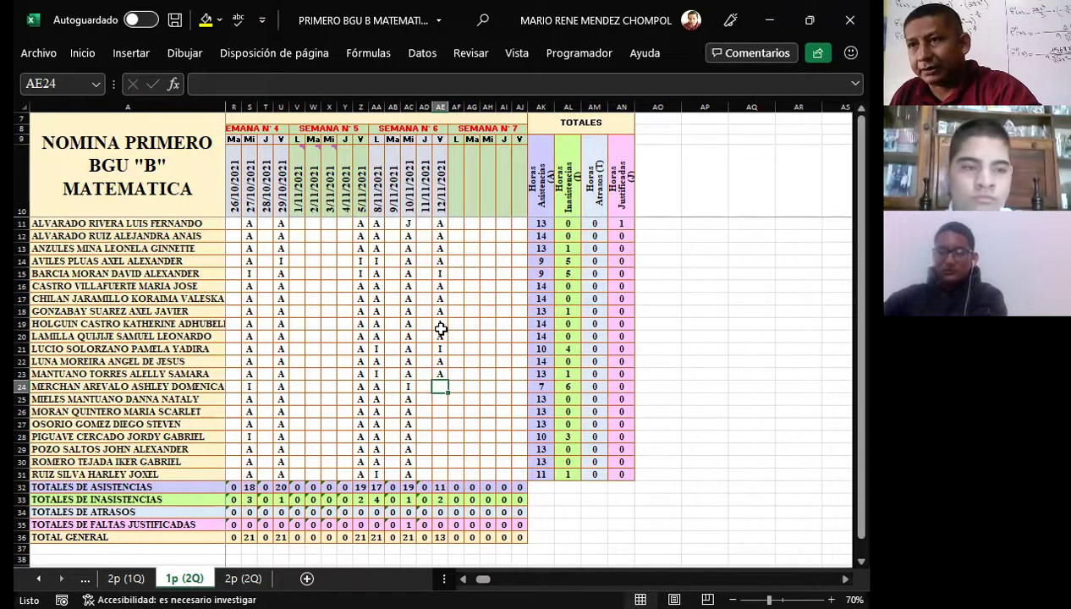
type("A")
key("Return")
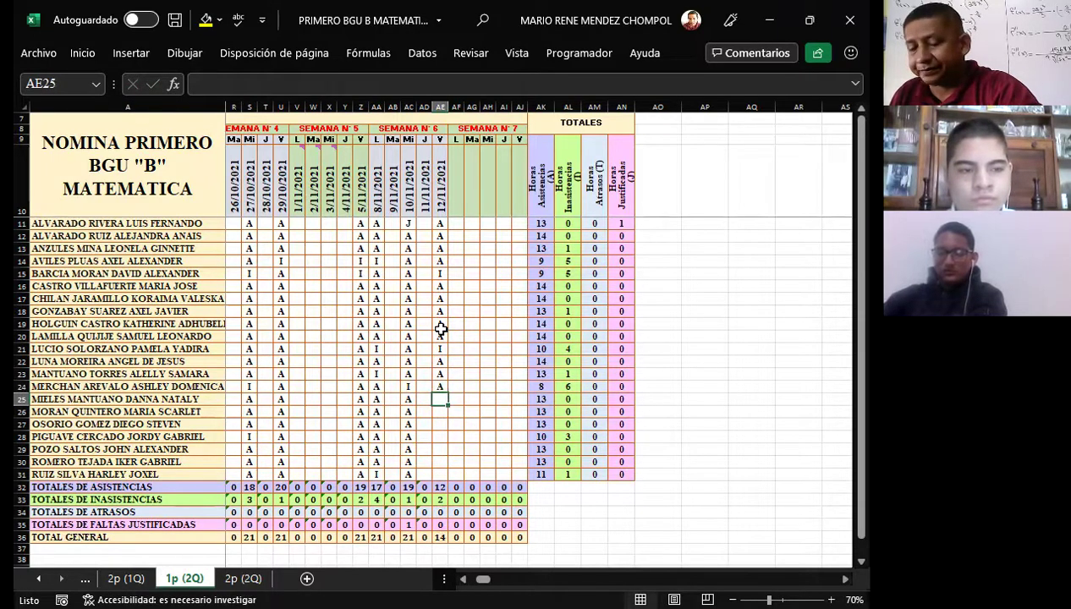
- Mark the students in rows 25 to 29 as A for 12/11/2021
type("A")
key("Return")
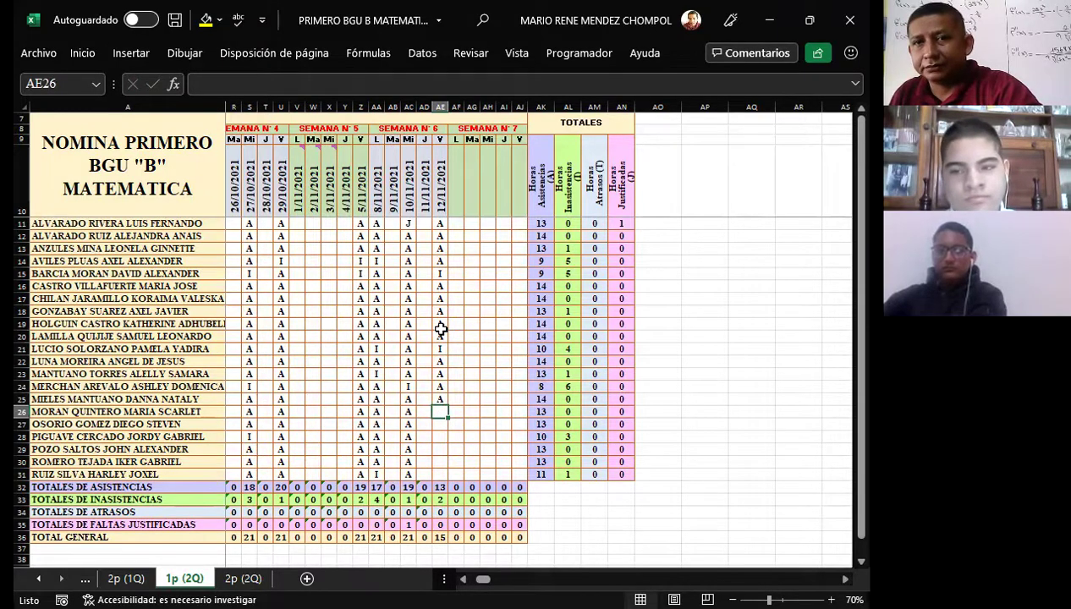
type("A")
key("Return")
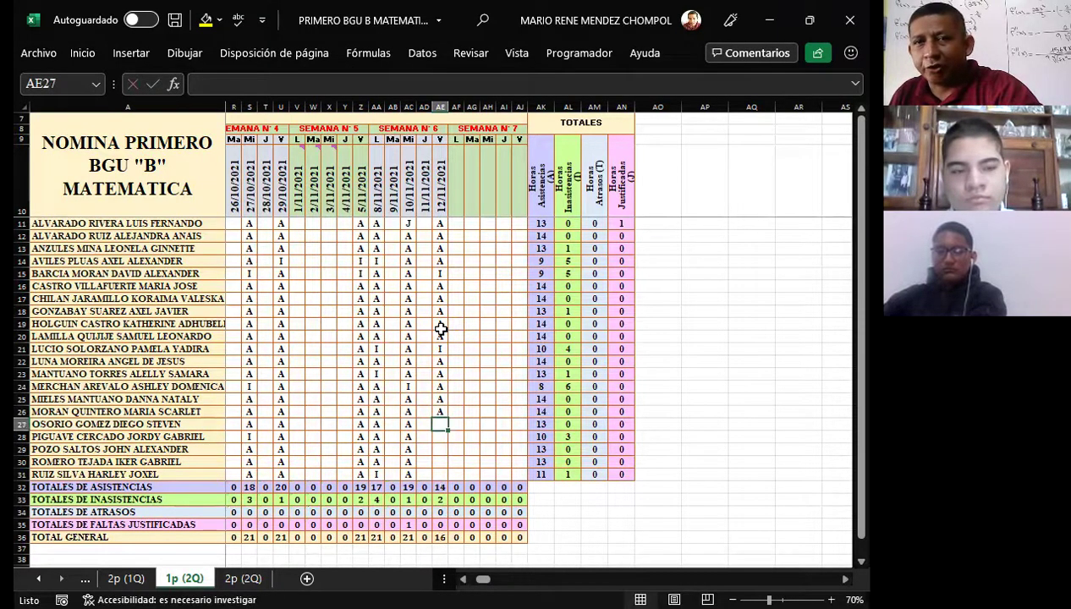
type("A")
key("Return")
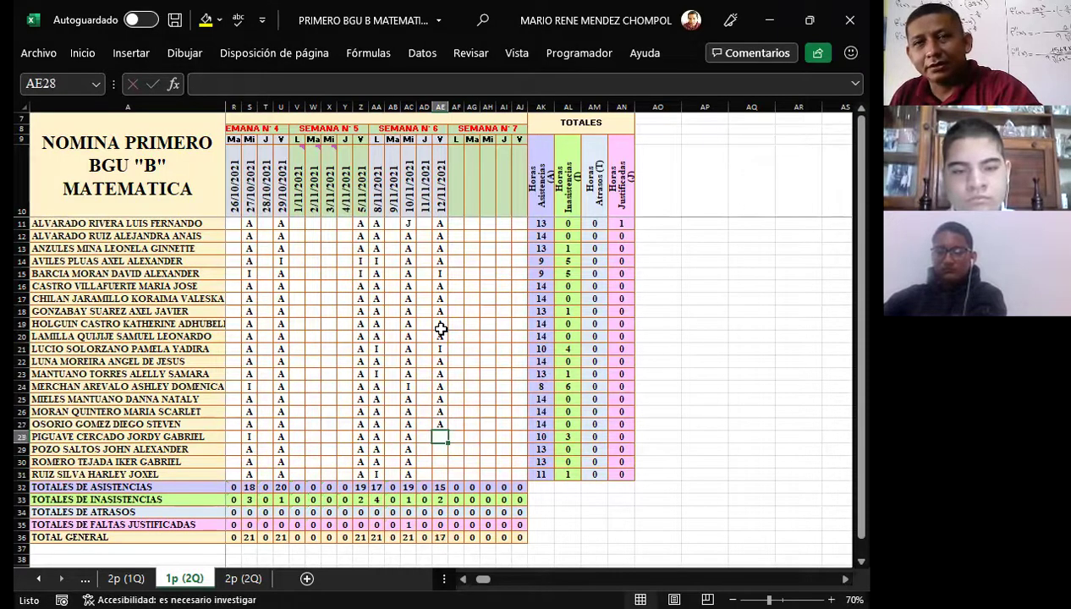
type("A")
key("Return")
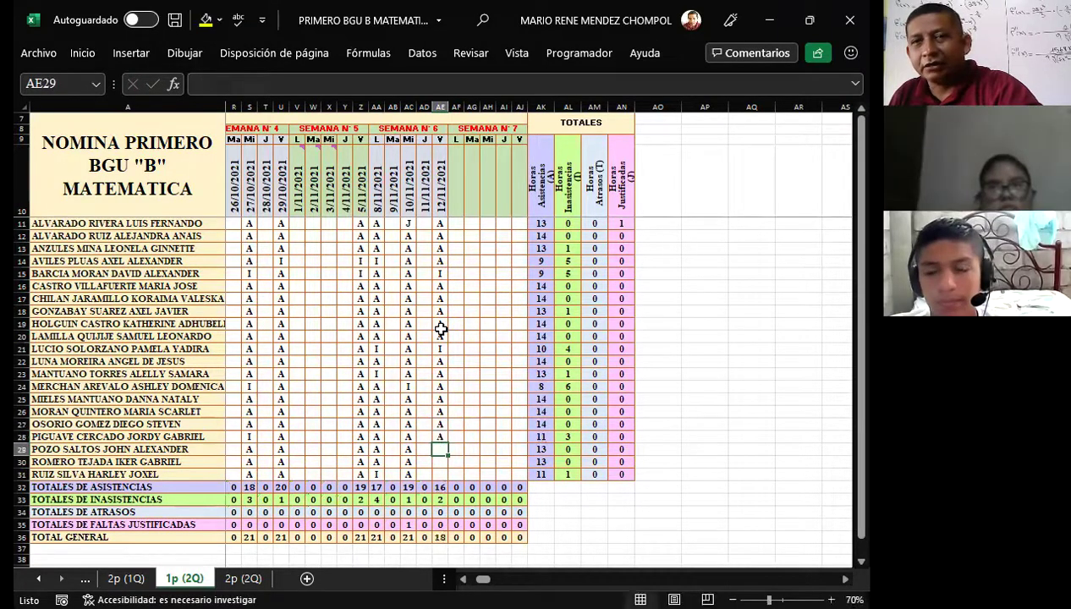
type("A")
key("Return")
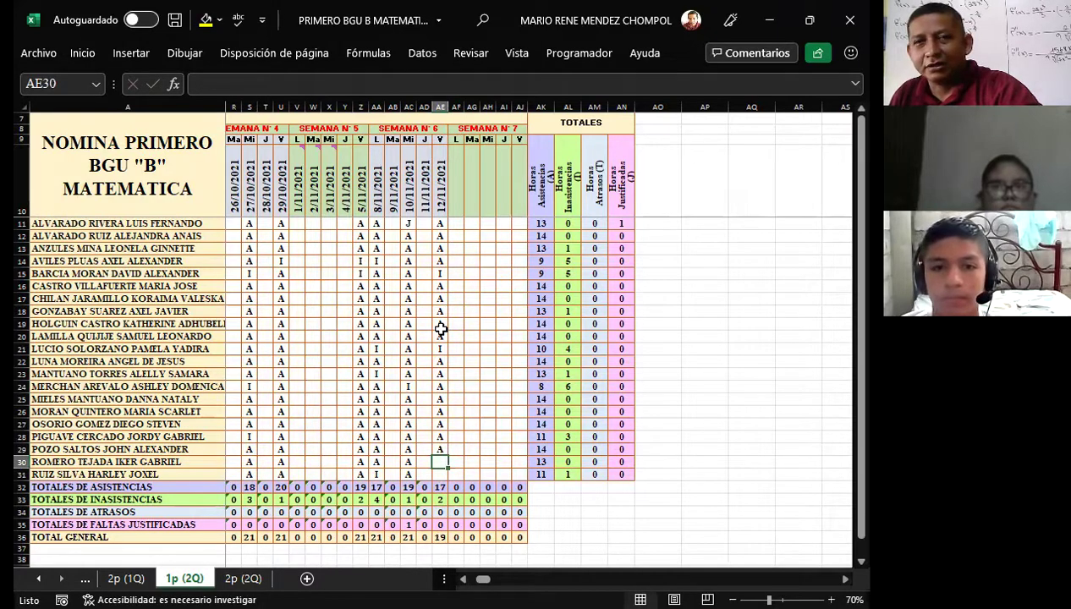
- Complete the 12/11/2021 column with A for the row 30 student and I for the row 31 student
key("Up")
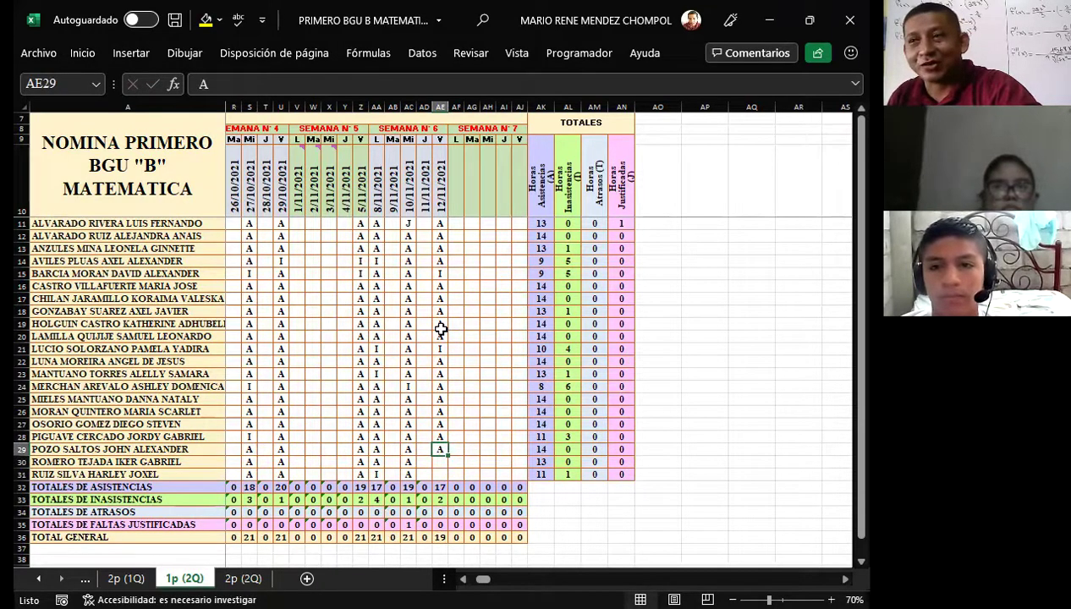
key("Down")
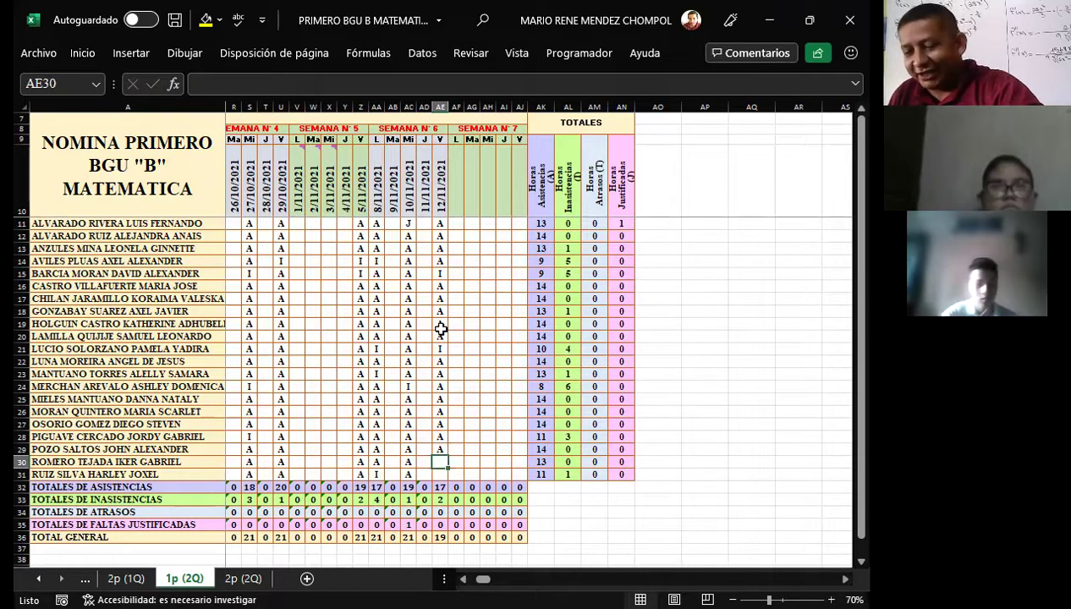
type("A")
key("Return")
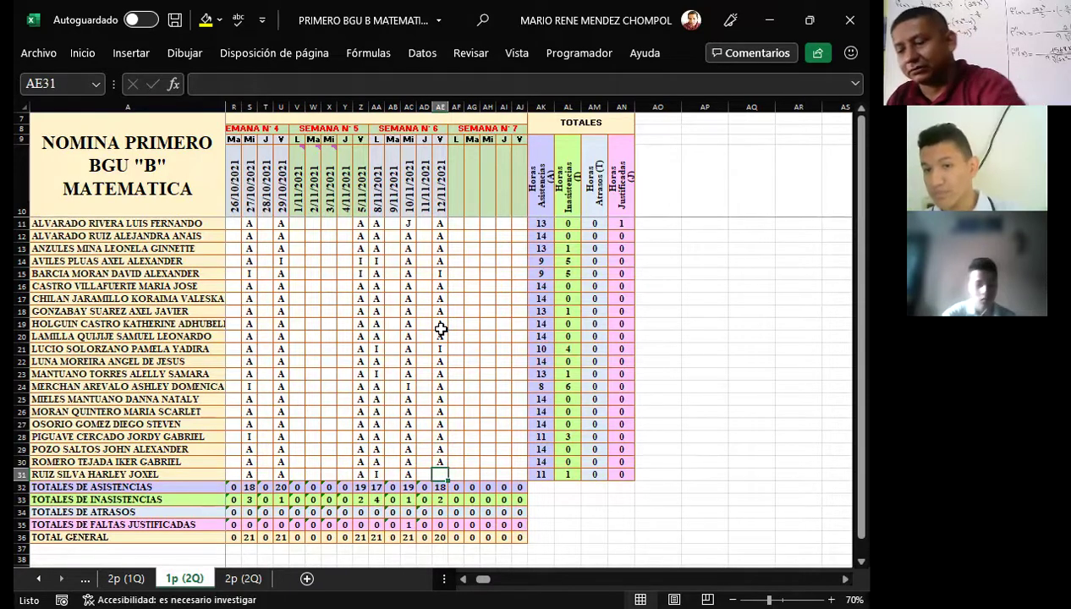
type("I")
key("Tab")
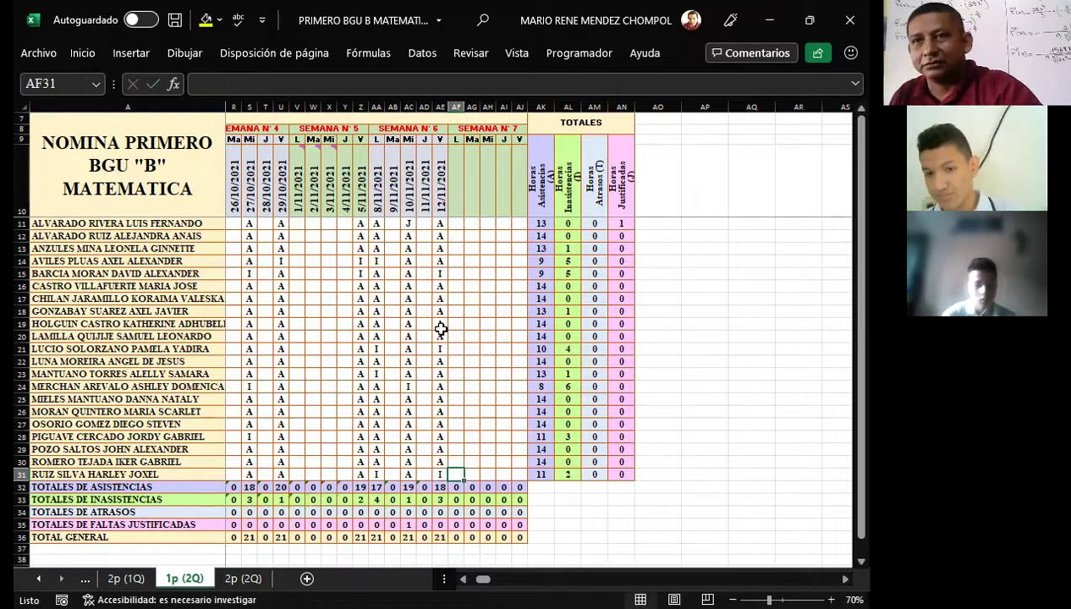